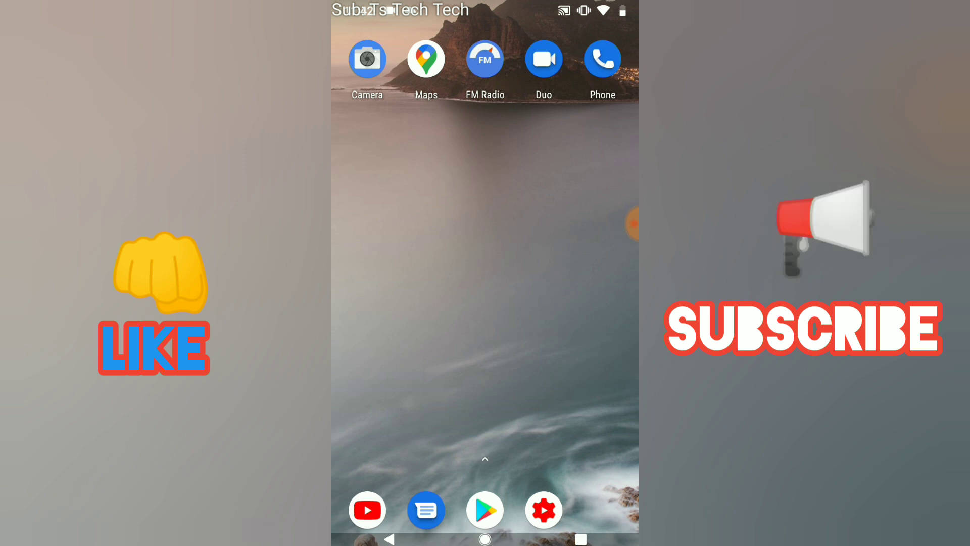
Open the Help Center Page roles article and scroll through its Admin, Editor and Moderator permissions table
click(632, 223)
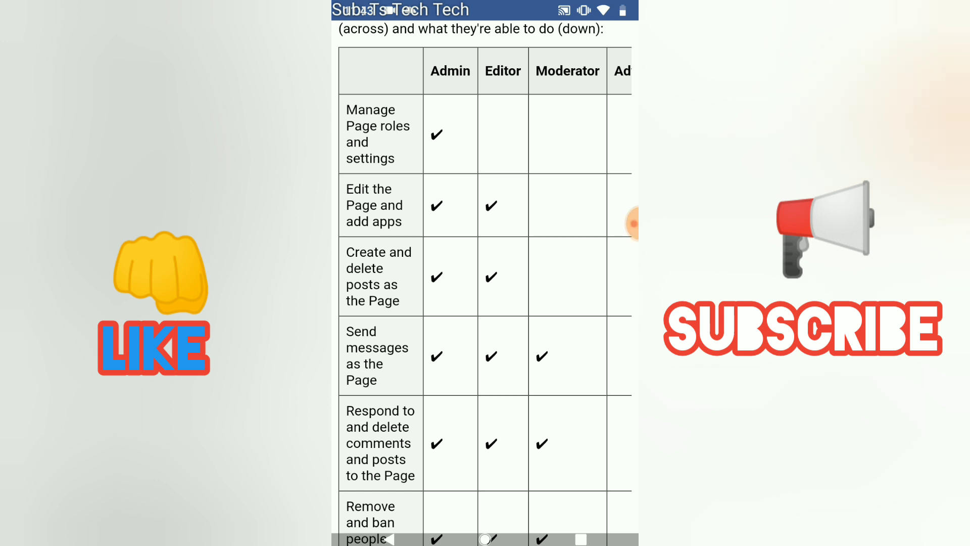
scroll(485, 283, down, 3)
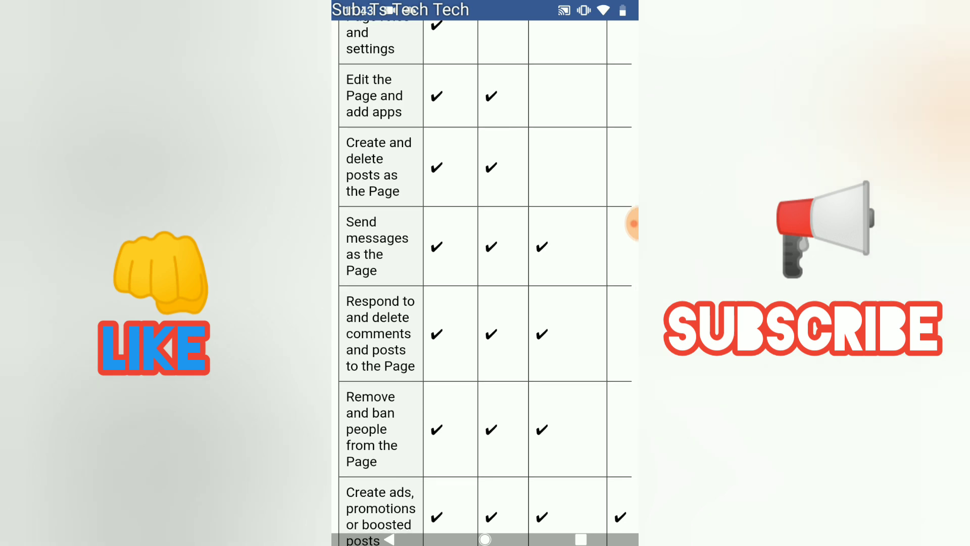
scroll(485, 283, down, 2)
scroll(485, 282, up, 5)
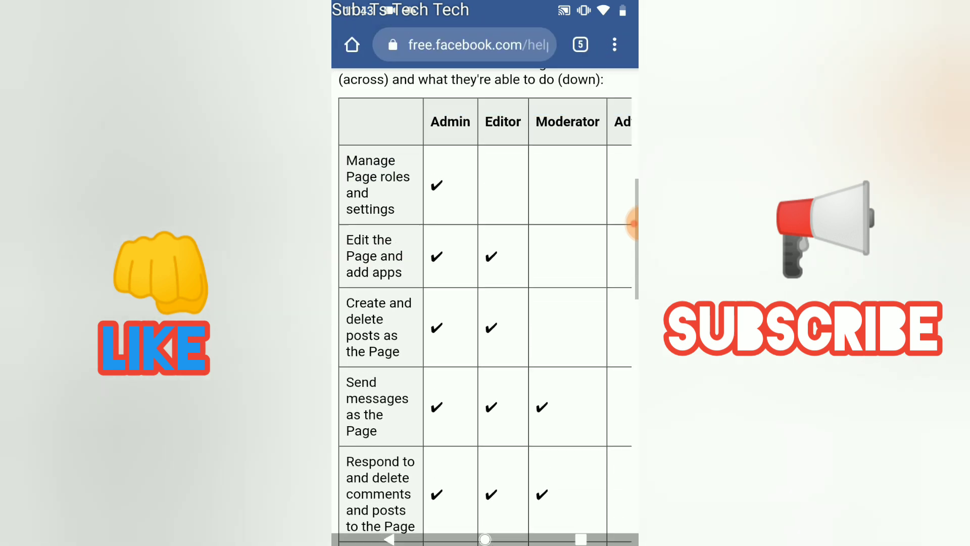
scroll(485, 283, down, 2)
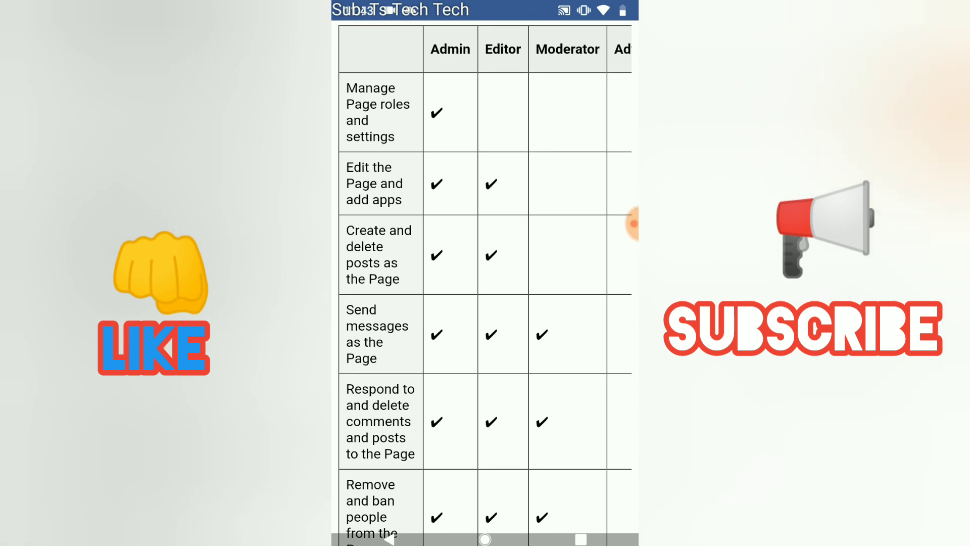
scroll(485, 283, down, 2)
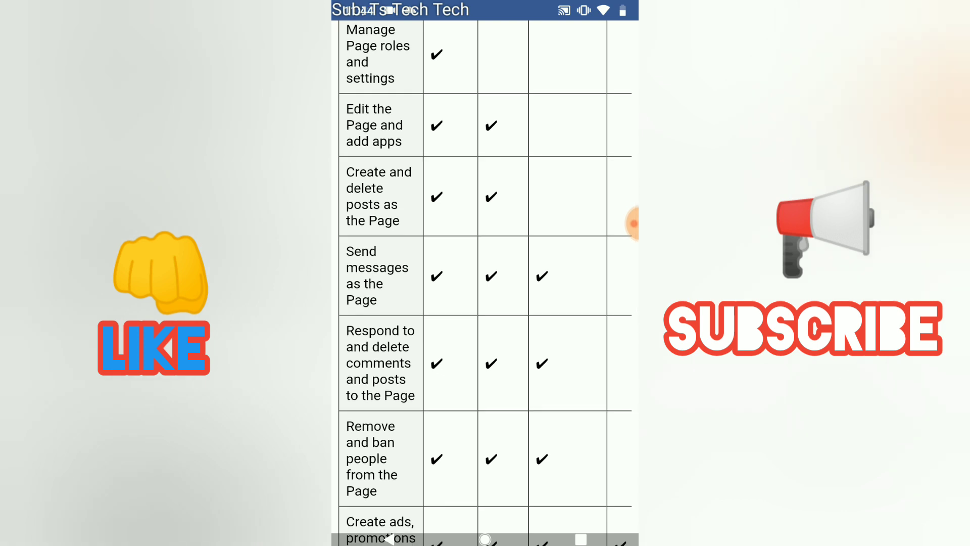
scroll(485, 283, down, 2)
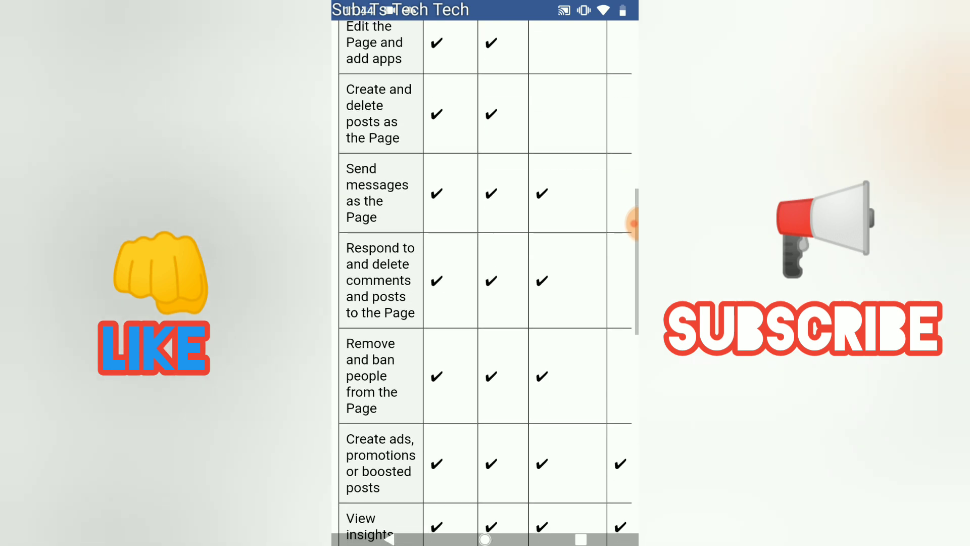
scroll(485, 283, down, 2)
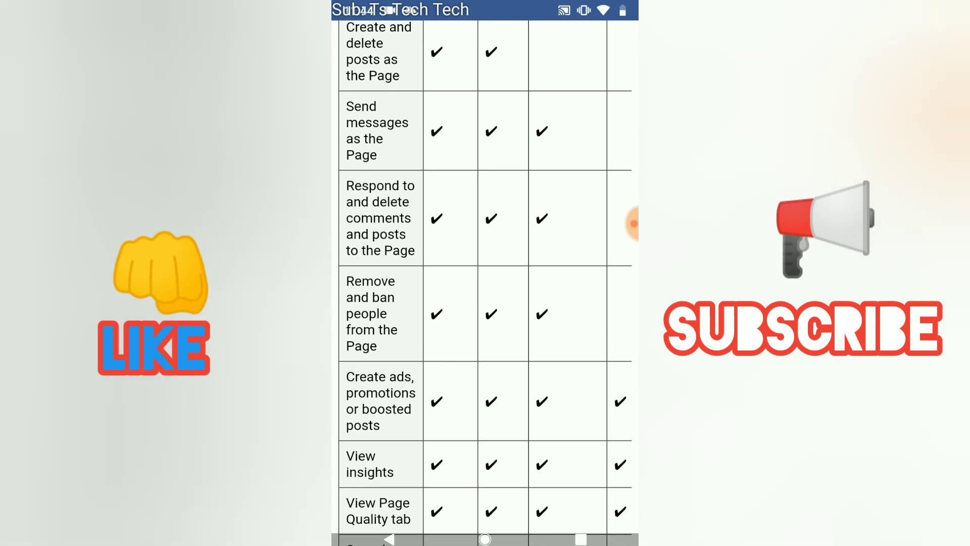
scroll(485, 283, down, 3)
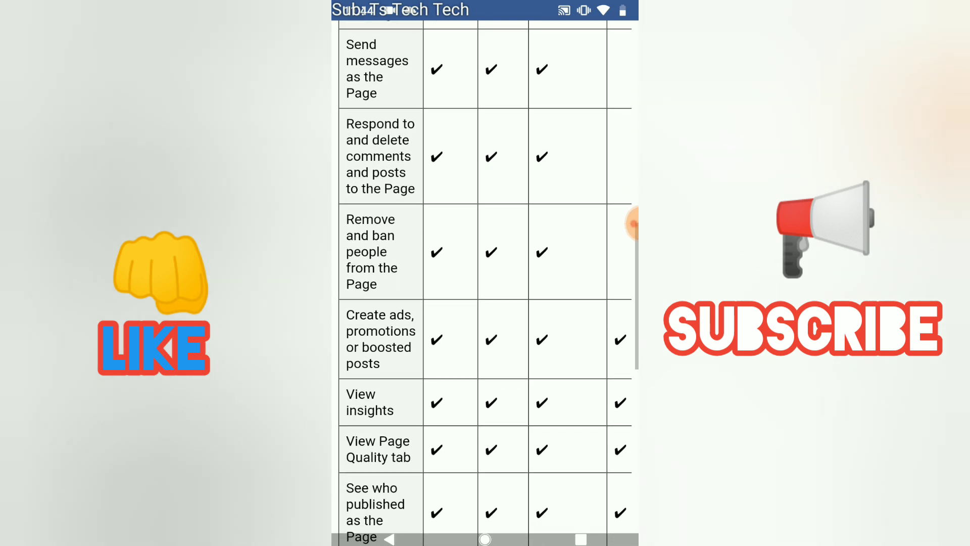
scroll(485, 283, down, 3)
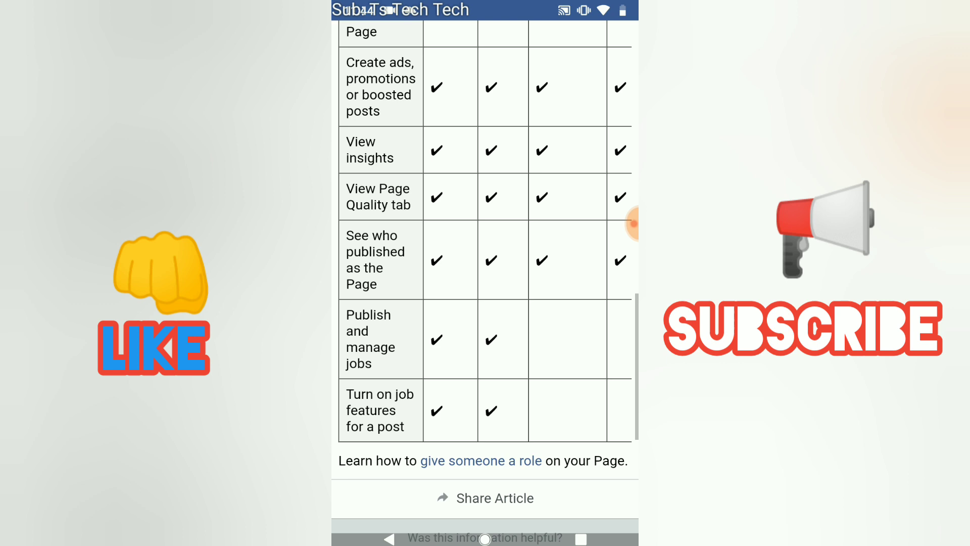
scroll(632, 223, up, 2)
scroll(633, 224, up, 2)
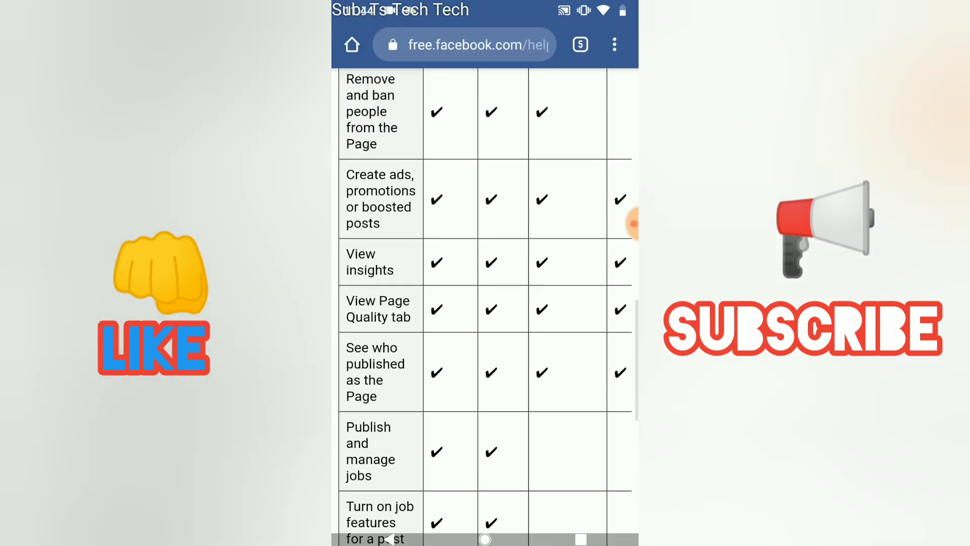
scroll(632, 224, up, 3)
scroll(632, 223, up, 3)
scroll(633, 223, up, 3)
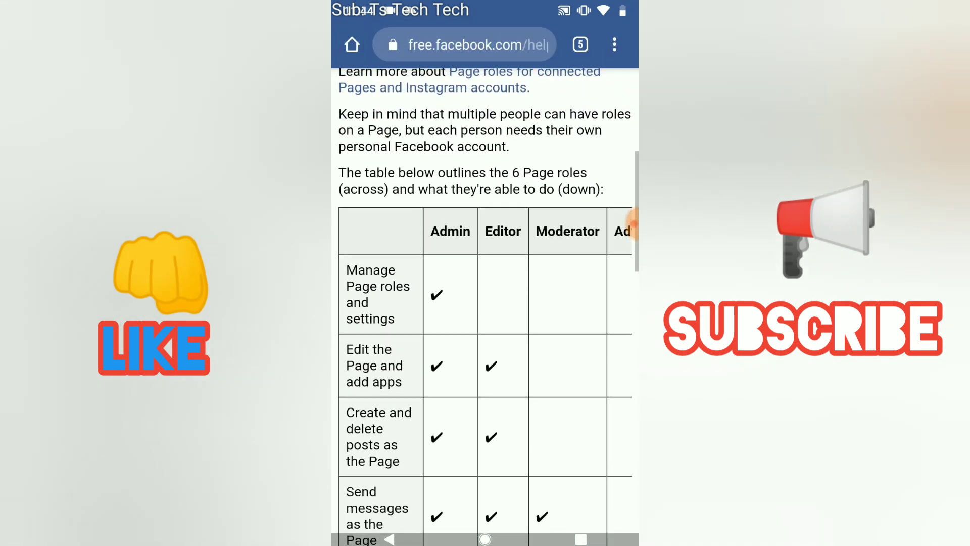
scroll(632, 223, down, 2)
scroll(633, 223, down, 2)
scroll(633, 224, down, 2)
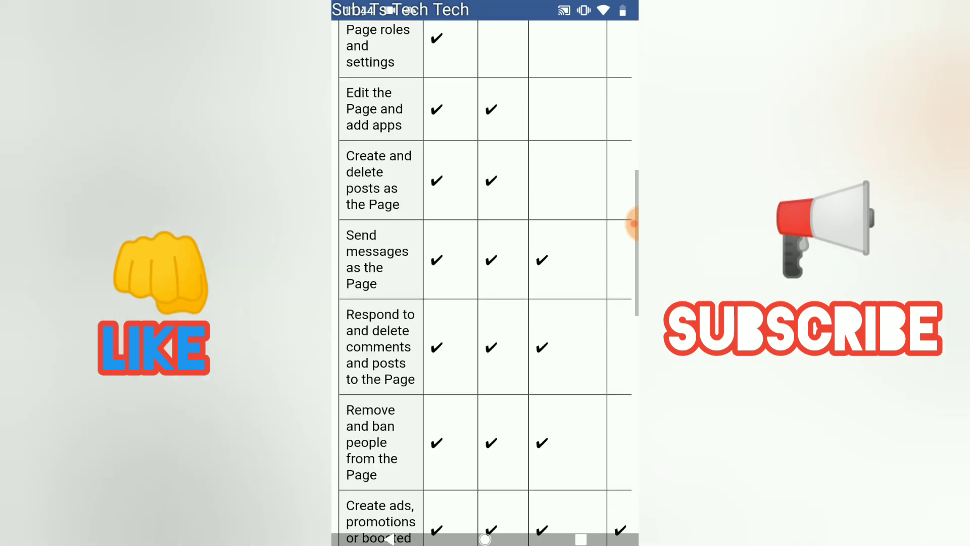
scroll(633, 223, down, 3)
scroll(633, 224, down, 4)
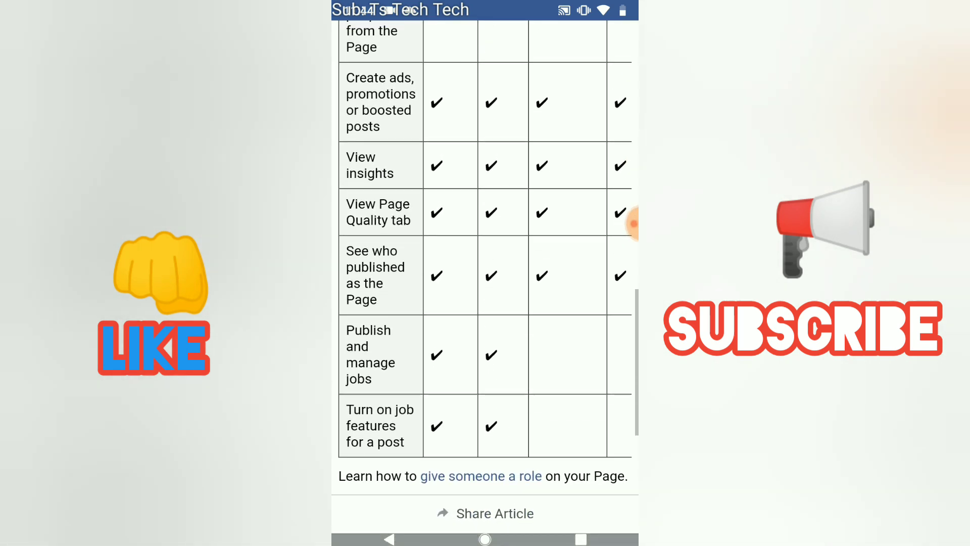
scroll(632, 223, up, 5)
scroll(632, 224, right, 1)
scroll(632, 223, up, 2)
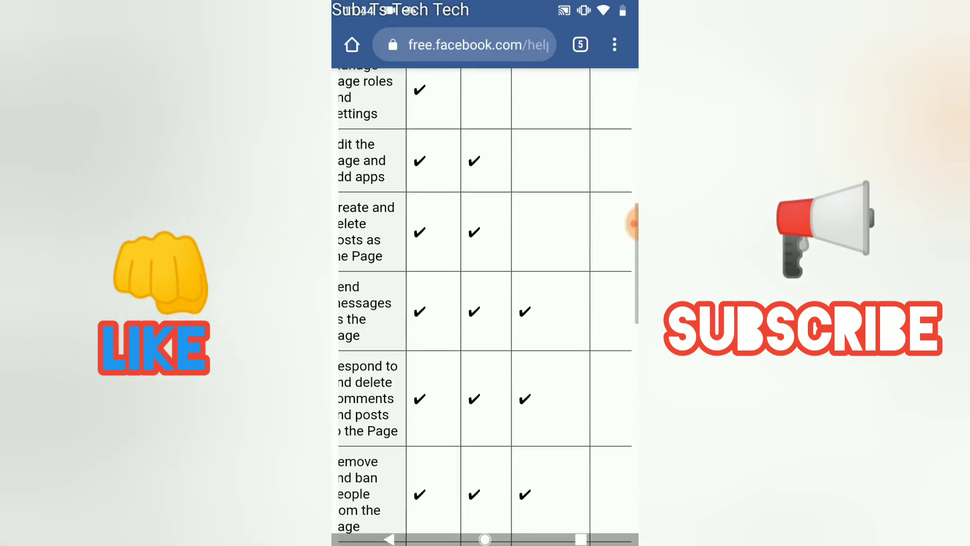
scroll(633, 223, up, 1)
scroll(632, 223, up, 1)
scroll(632, 223, left, 1)
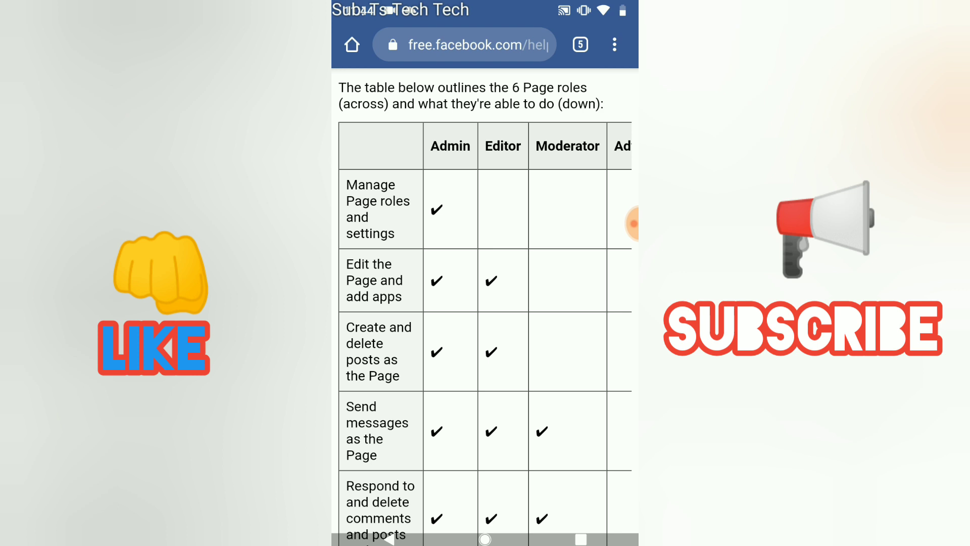
scroll(485, 328, right, 2)
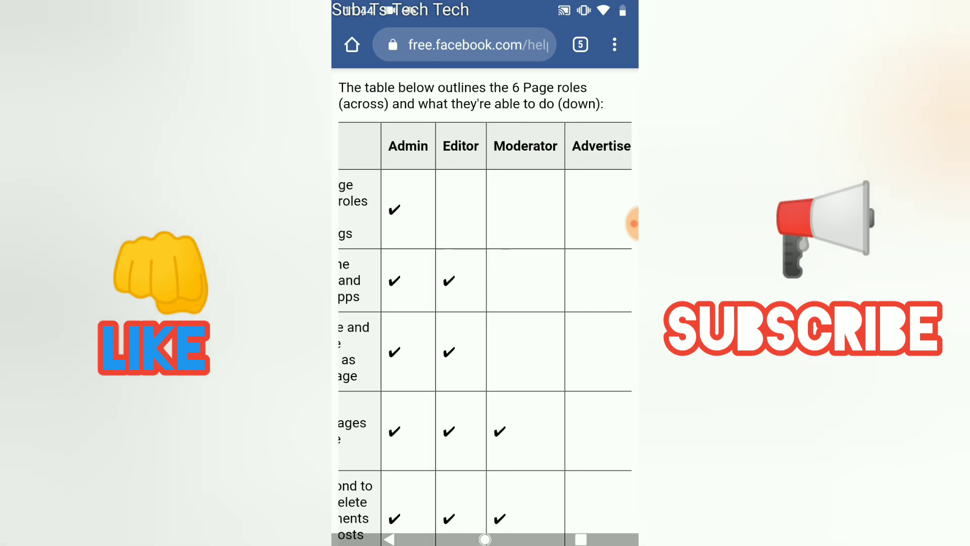
scroll(485, 329, right, 1)
scroll(485, 304, down, 10)
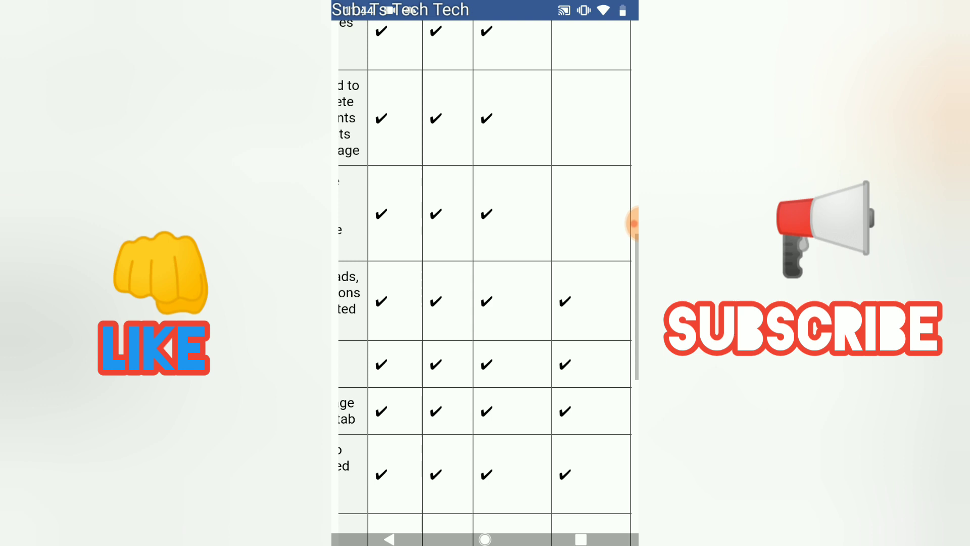
scroll(485, 283, down, 2)
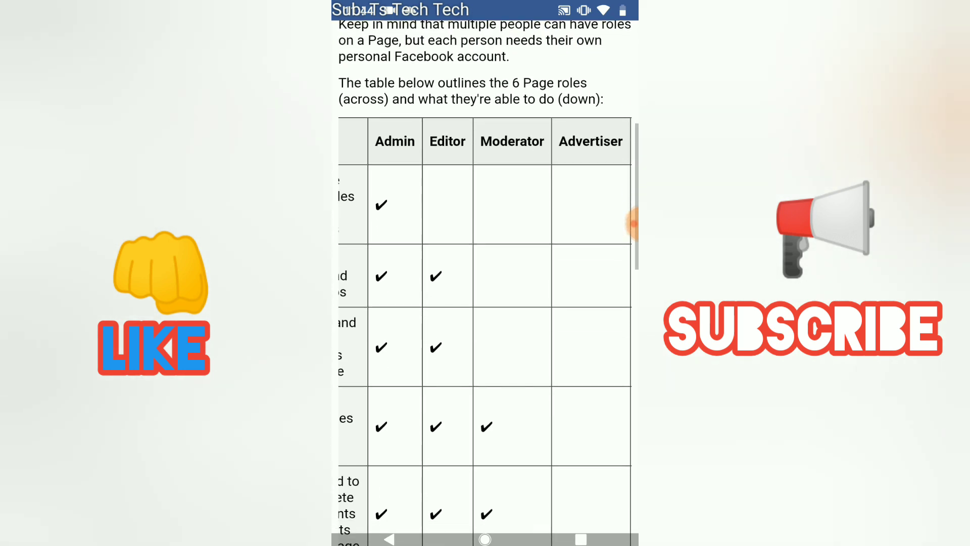
scroll(485, 283, down, 2)
scroll(485, 283, left, 1)
scroll(633, 224, up, 2)
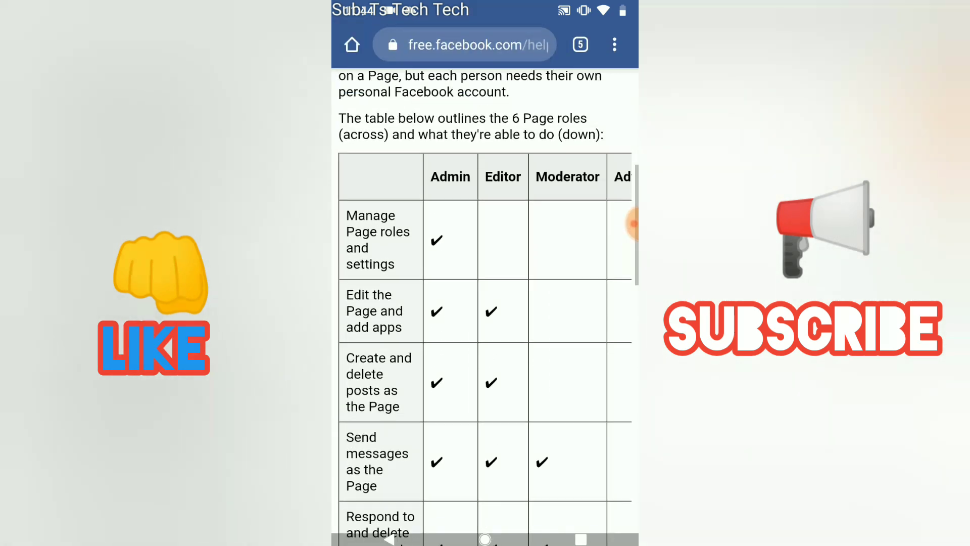
scroll(633, 223, down, 2)
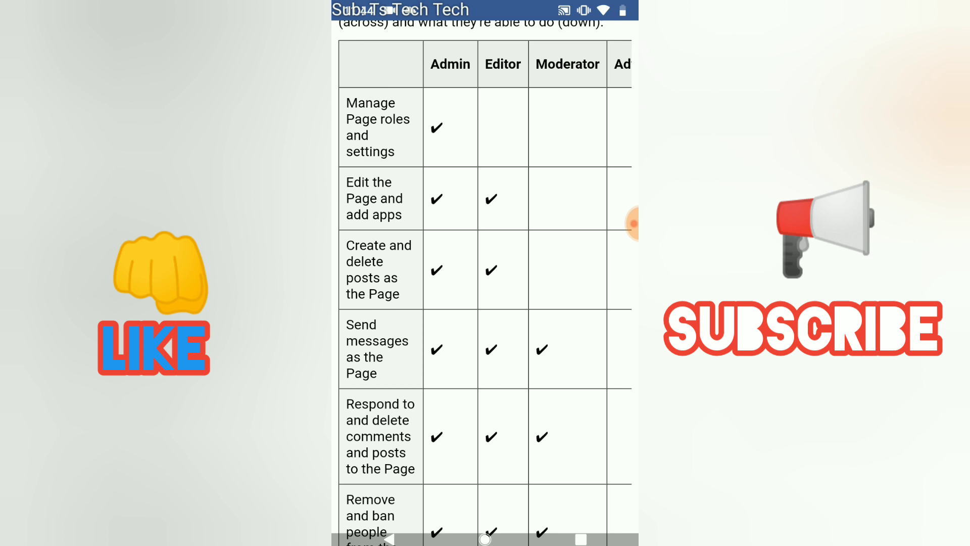
Launch Facebook from the app drawer and open Your Pages from the ☰ menu
click(484, 539)
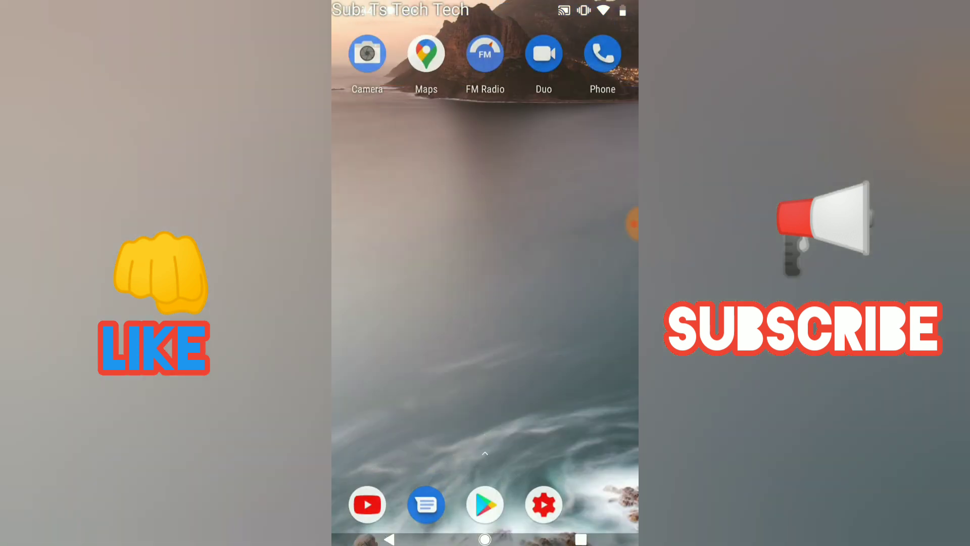
drag(485, 455, 485, 227)
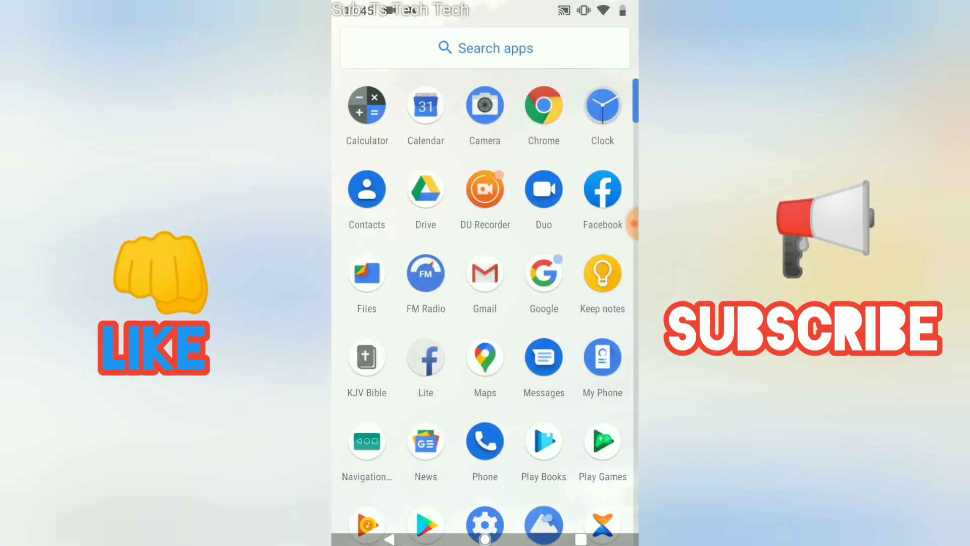
click(602, 189)
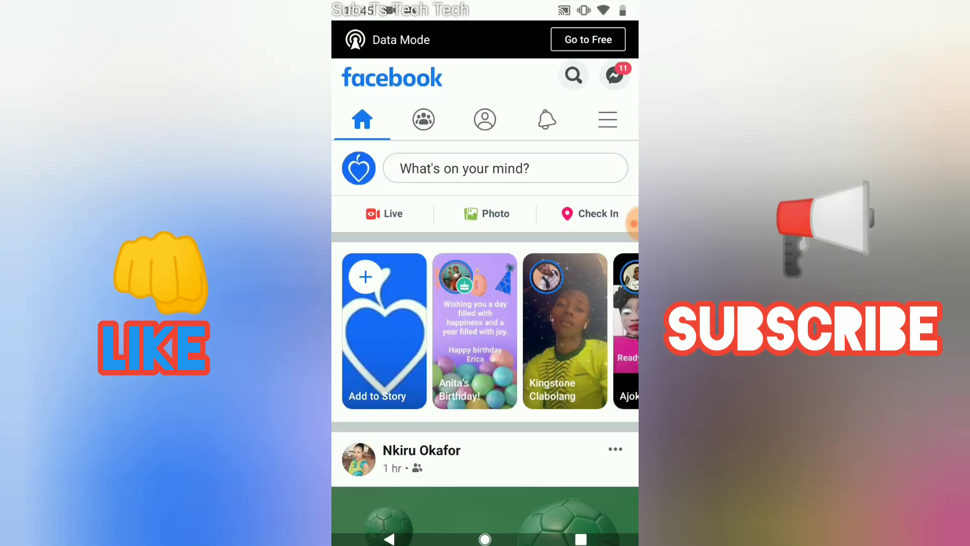
click(608, 119)
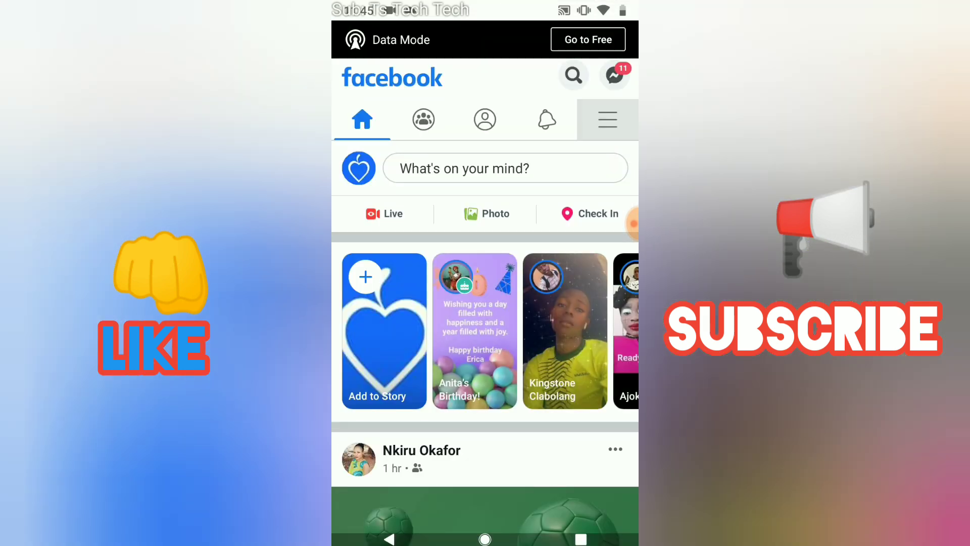
click(429, 180)
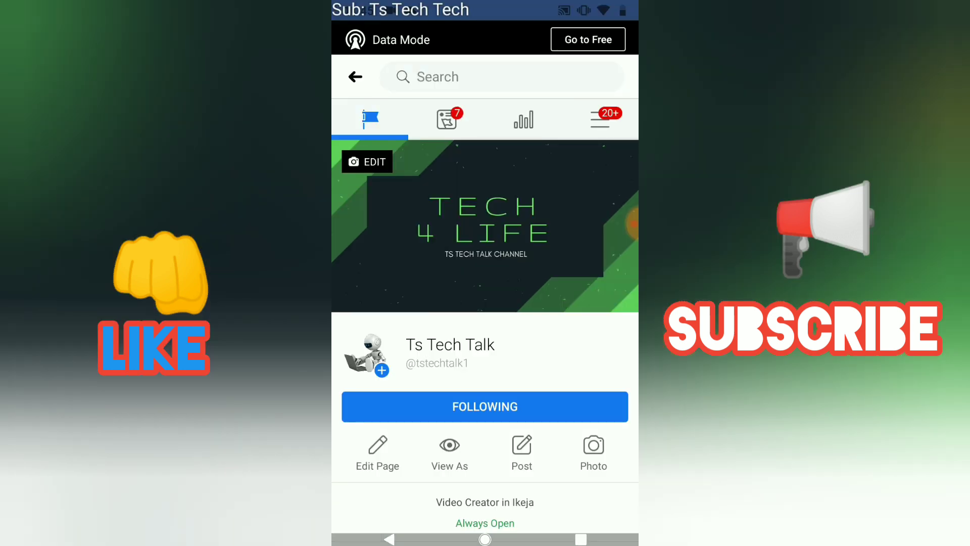
Check the Ts Tech Talk page's menu, then return to the page and open Edit Page
click(600, 120)
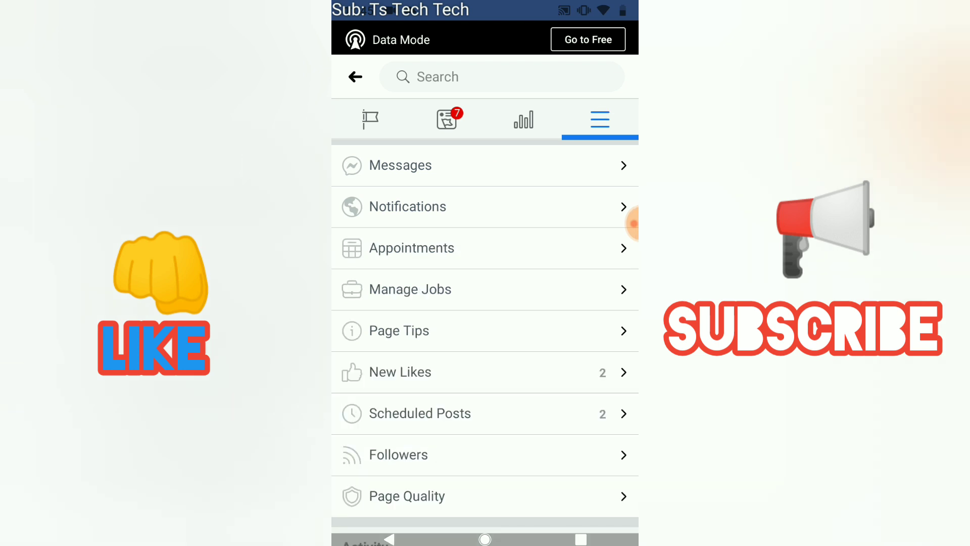
scroll(632, 223, down, 1)
scroll(633, 223, down, 2)
scroll(632, 224, up, 3)
key(Escape)
scroll(633, 224, down, 1)
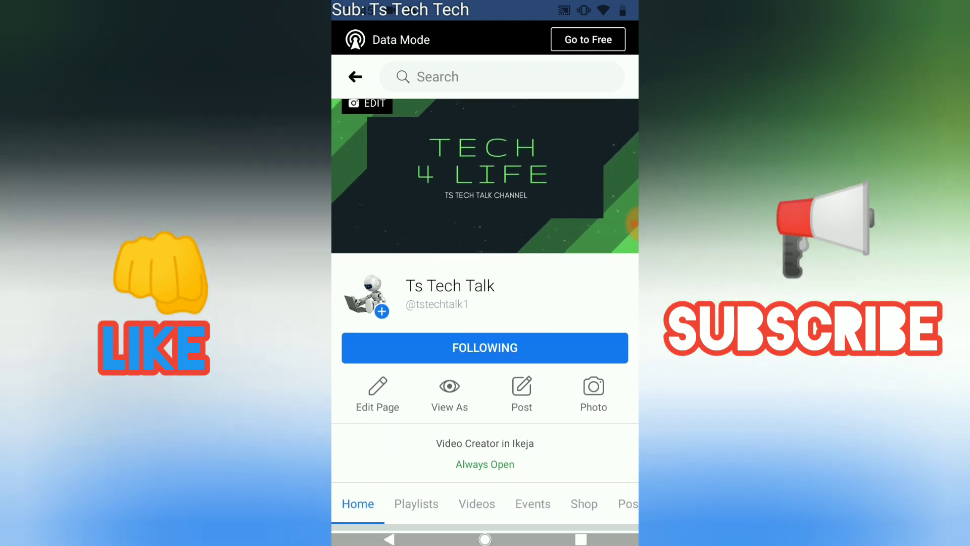
click(378, 392)
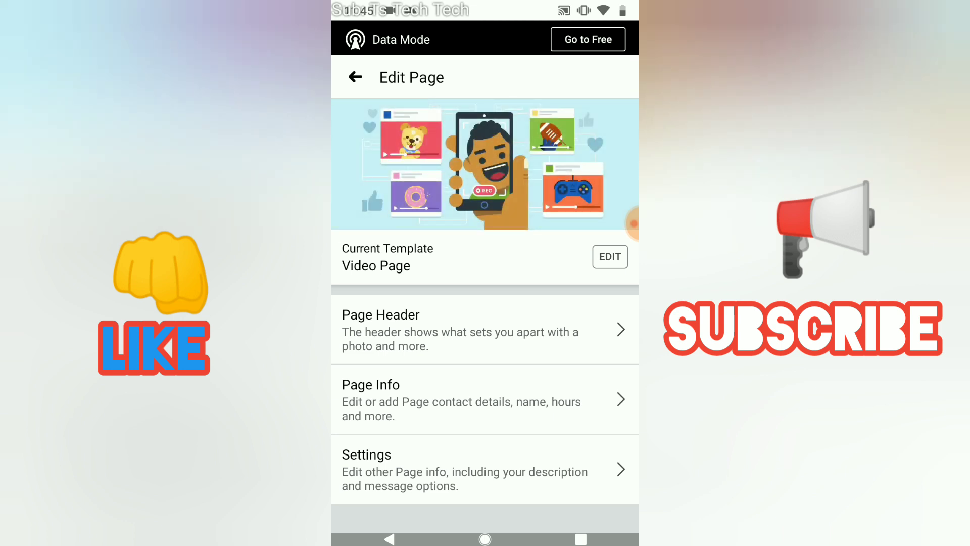
Open Settings, then Page Roles, to see Ts Tech Talk's two Admins
click(455, 469)
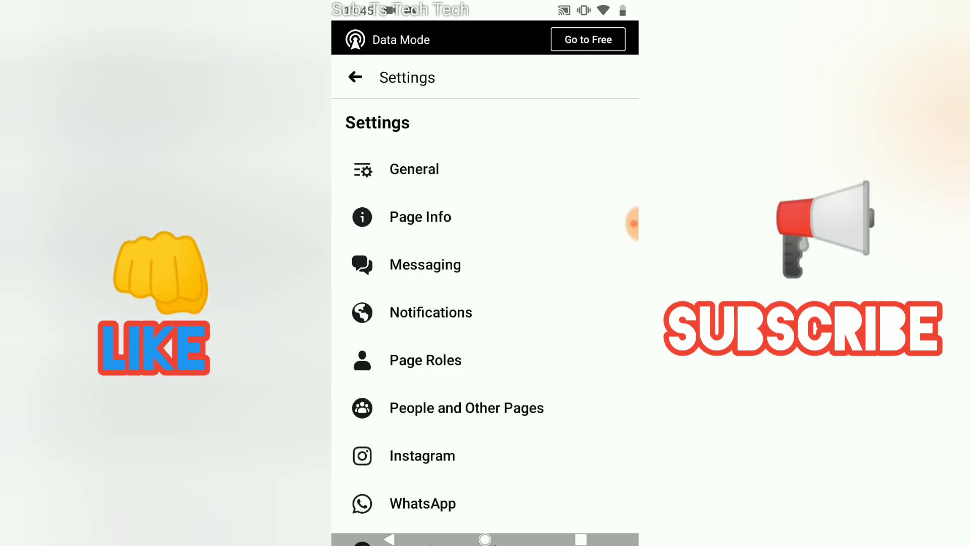
click(425, 360)
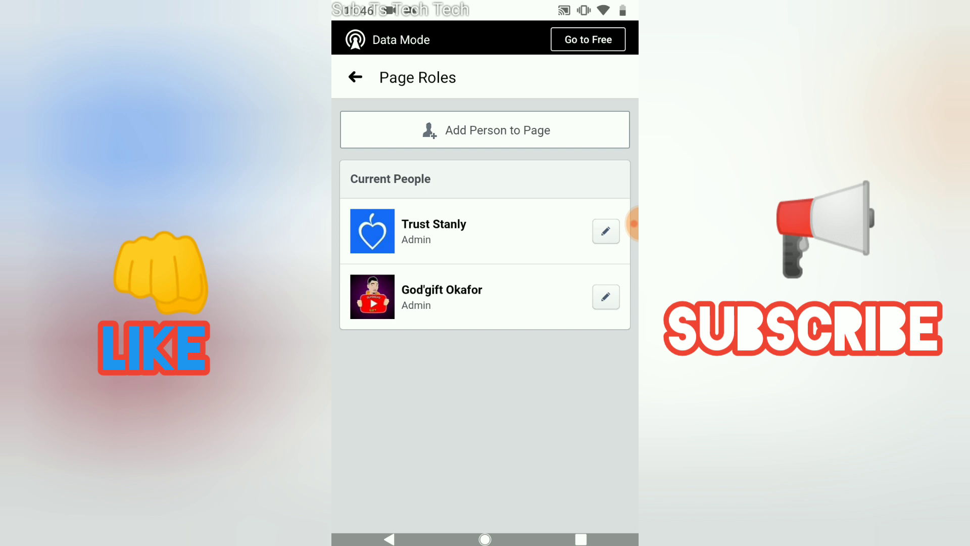
Back out from Ts Tech Talk's Page Roles to the Your Pages list
click(355, 77)
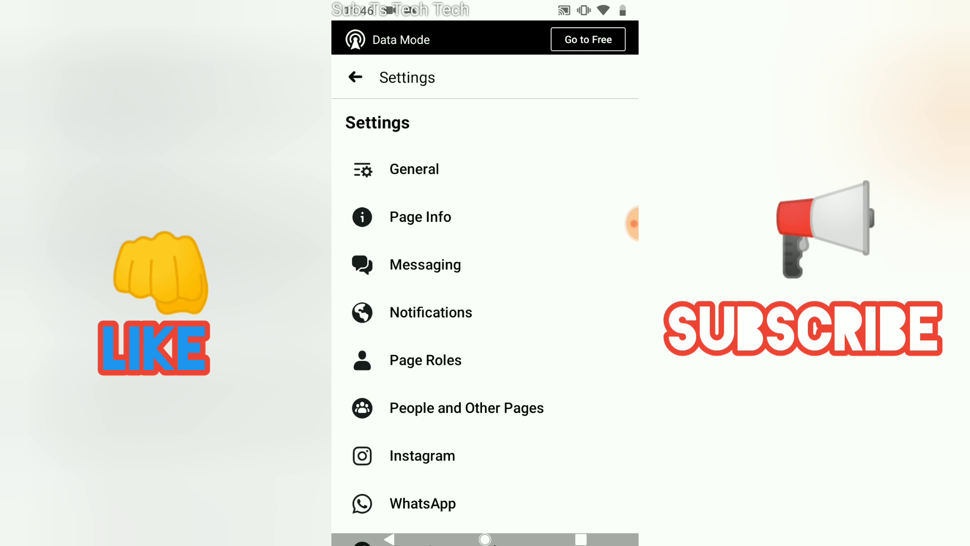
click(355, 77)
click(355, 76)
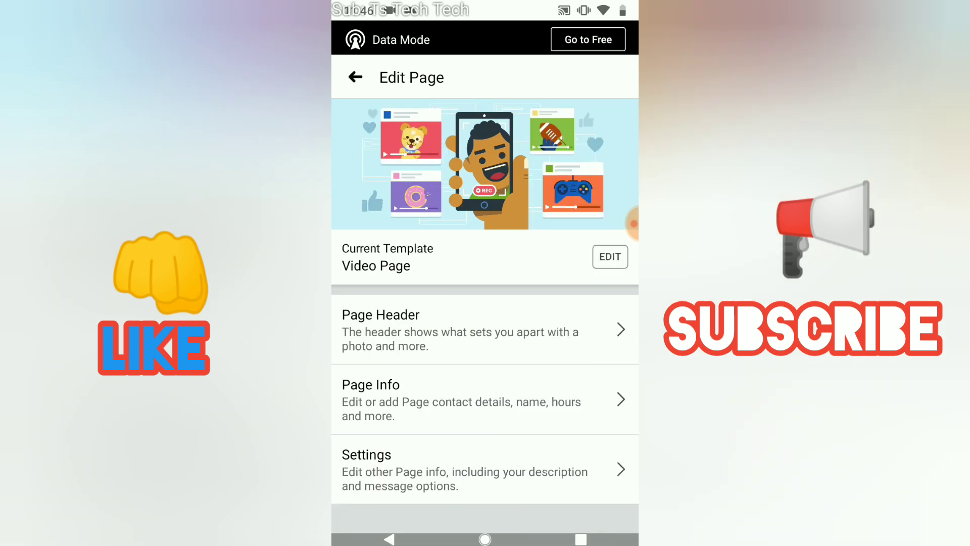
click(355, 77)
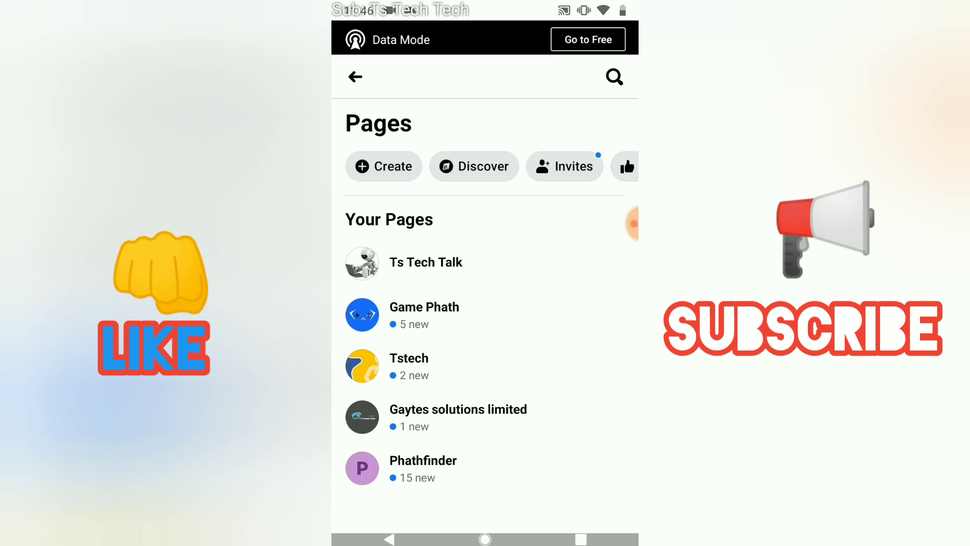
Open the Tstech page and go to its Edit Page settings
click(408, 364)
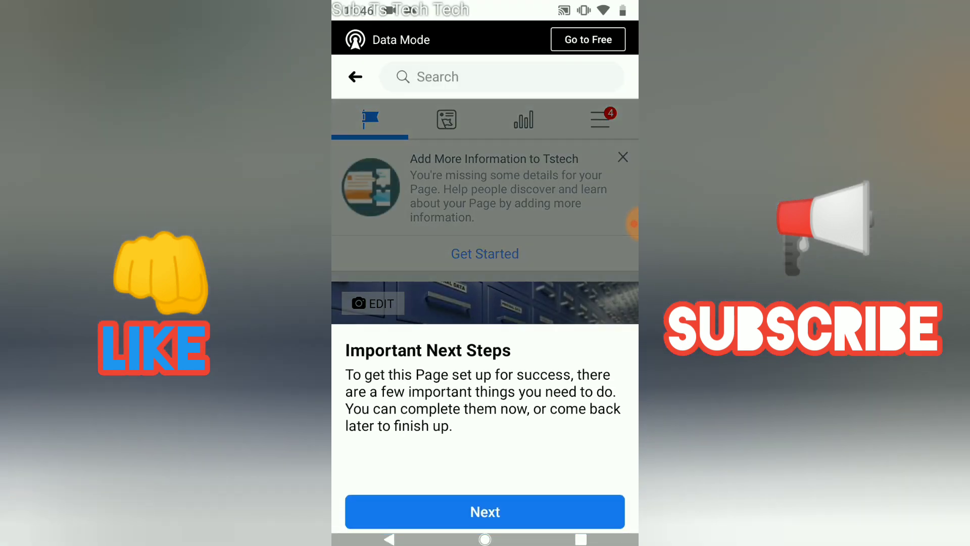
scroll(485, 303, down, 5)
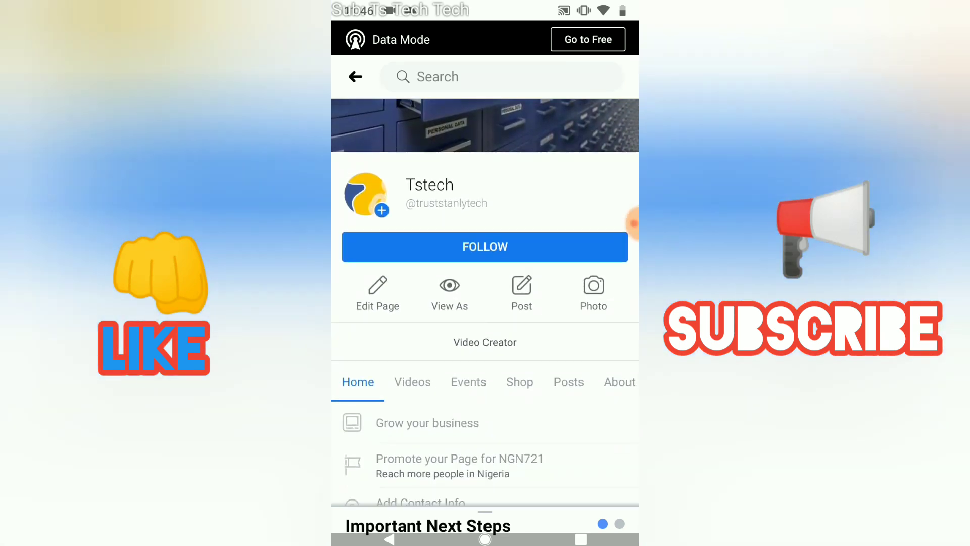
click(377, 291)
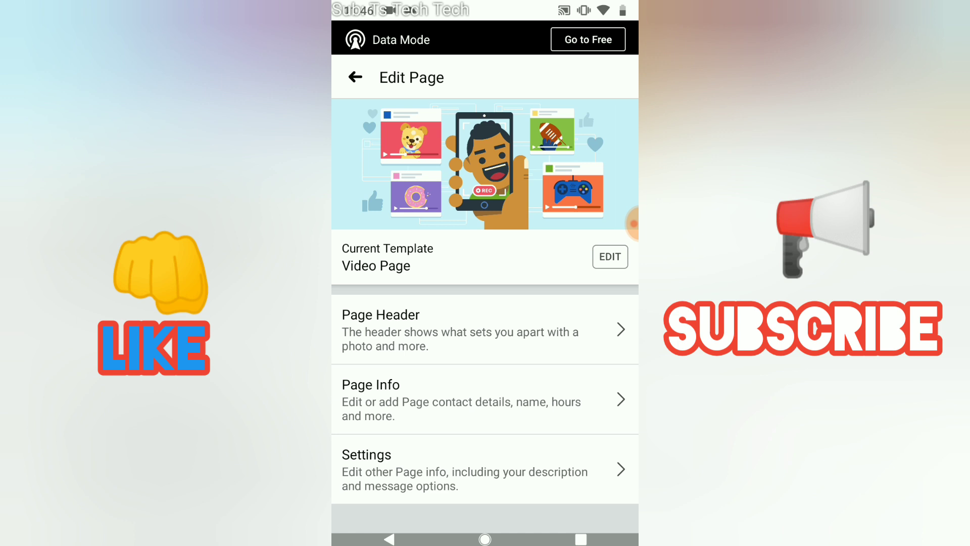
click(460, 470)
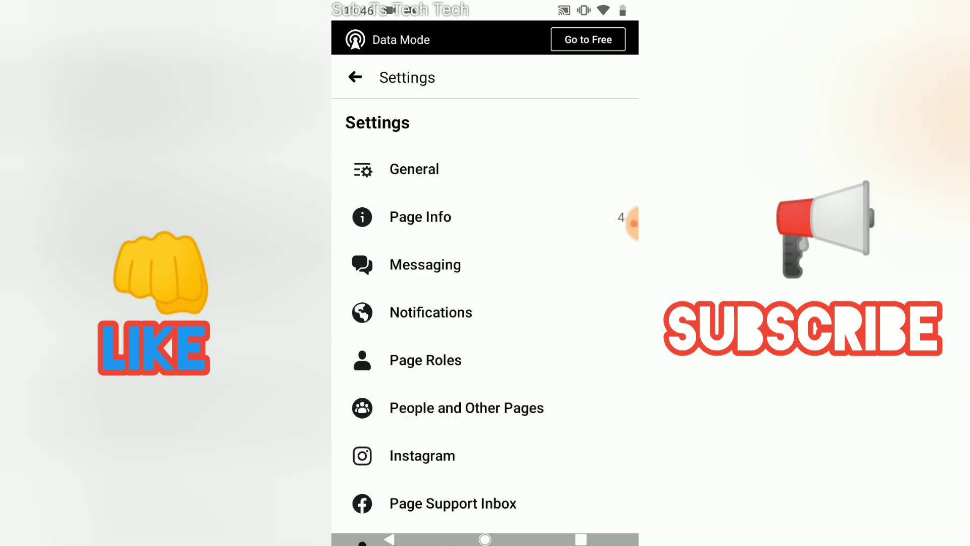
Open Tstech's Page Roles, which lists Trust Stanly as the sole Admin
click(425, 359)
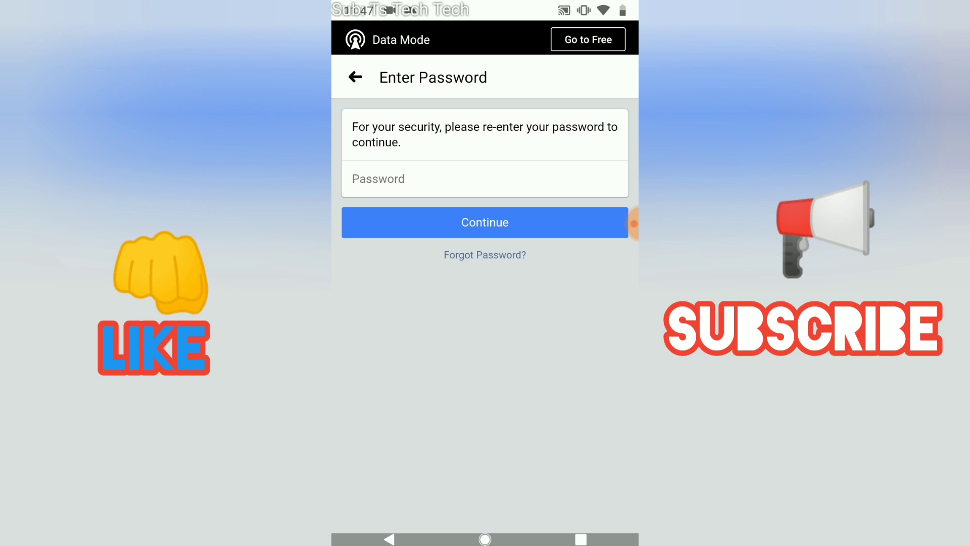
click(633, 223)
click(596, 181)
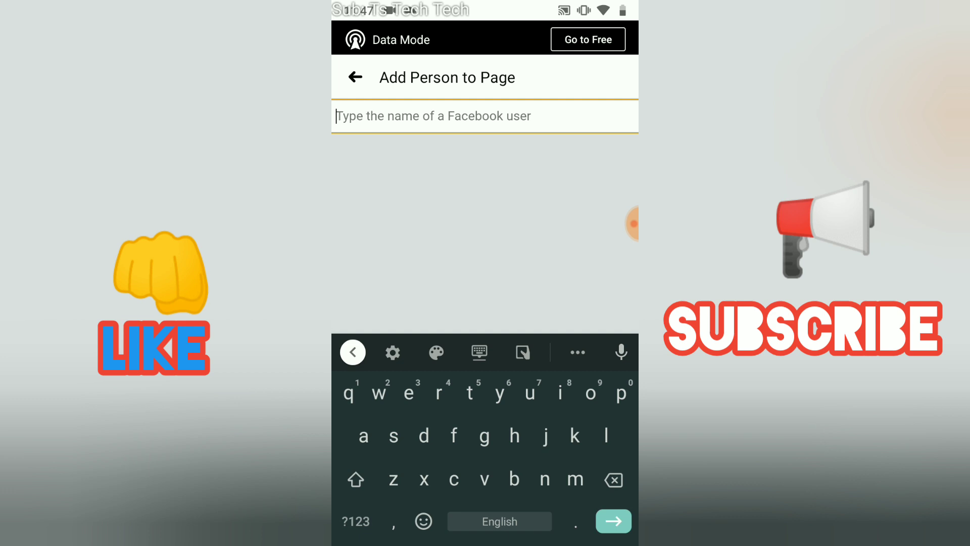
text(gi)
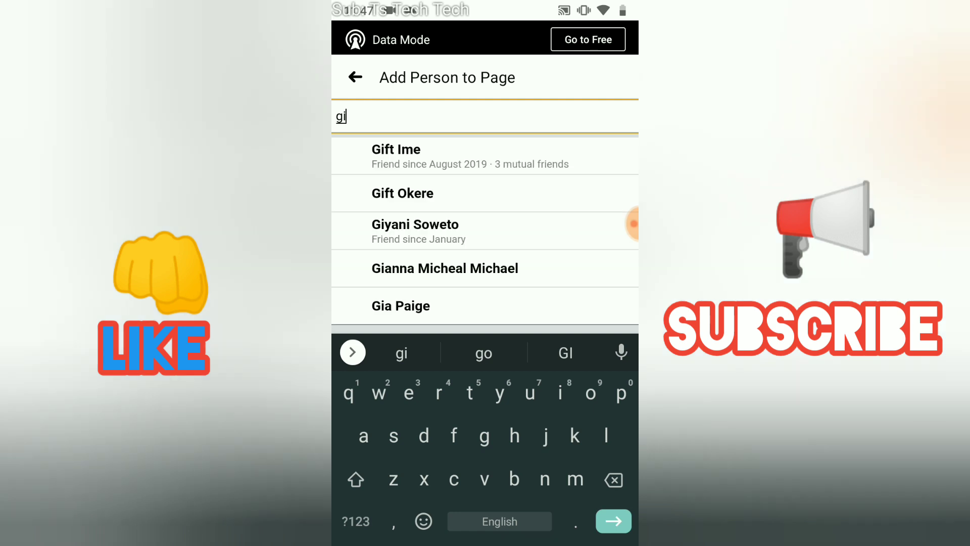
text(ft)
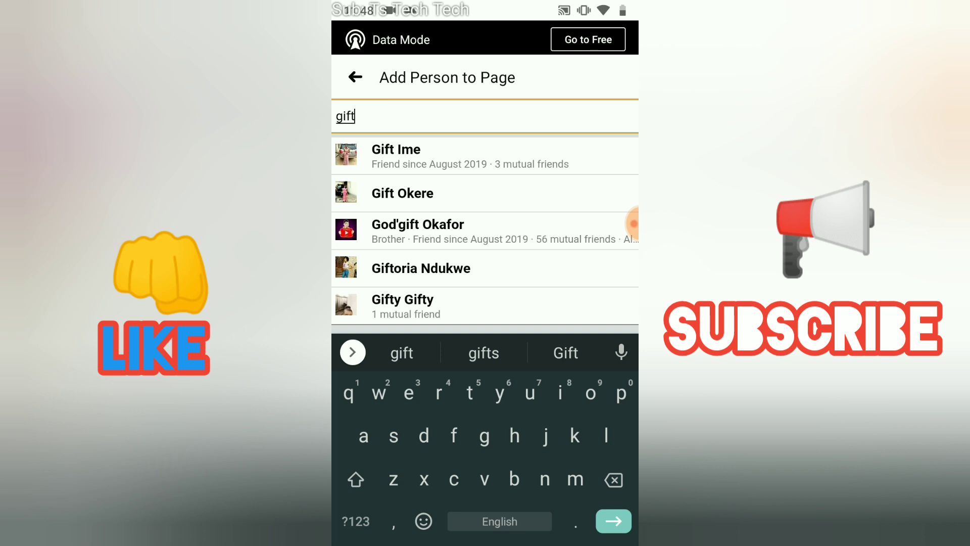
click(417, 231)
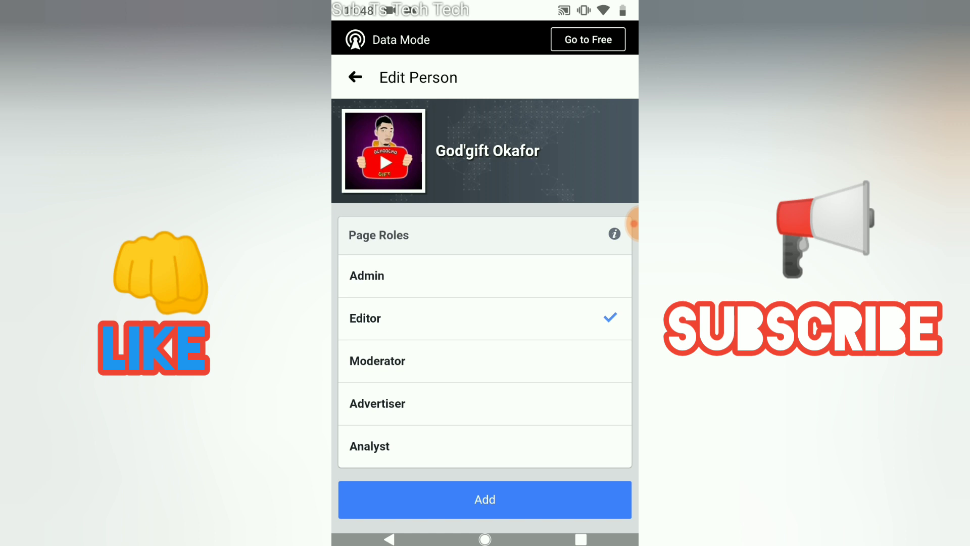
click(384, 275)
click(365, 318)
click(484, 500)
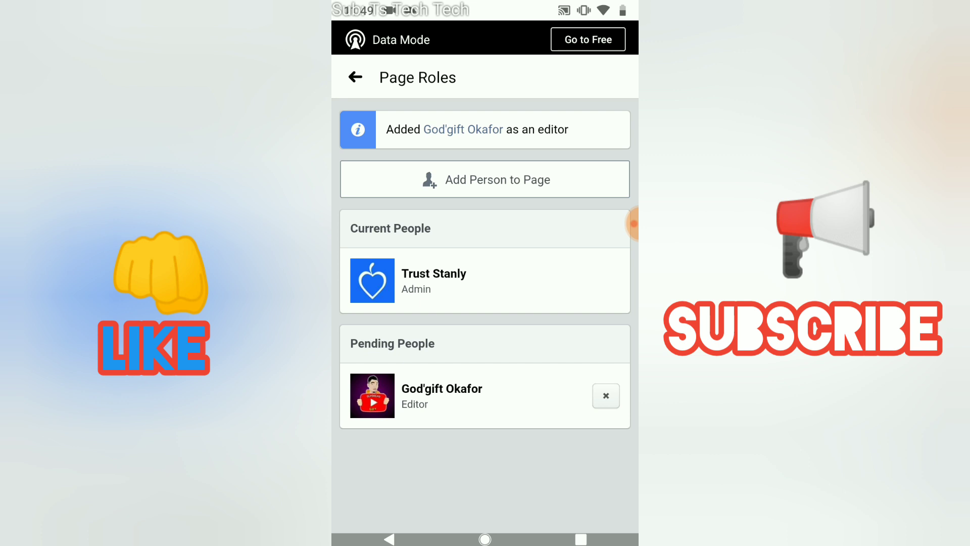
Back out to the Tstech page and scroll to its likes, follows and post reach
click(355, 76)
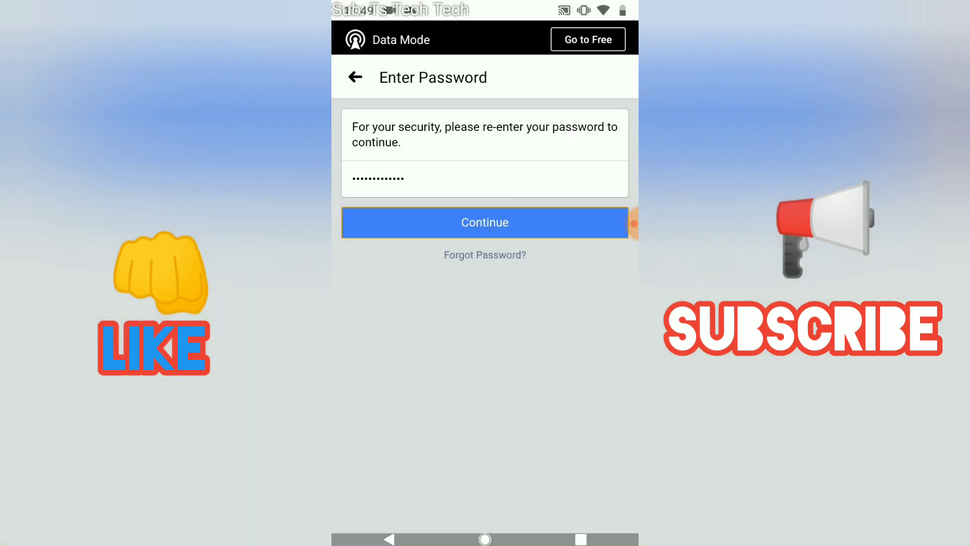
click(356, 77)
click(355, 76)
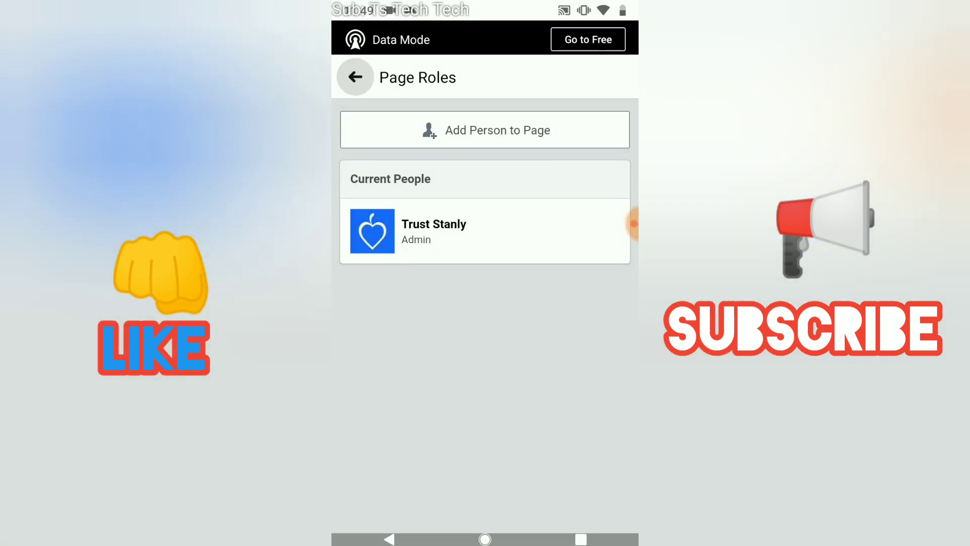
click(355, 77)
click(355, 77)
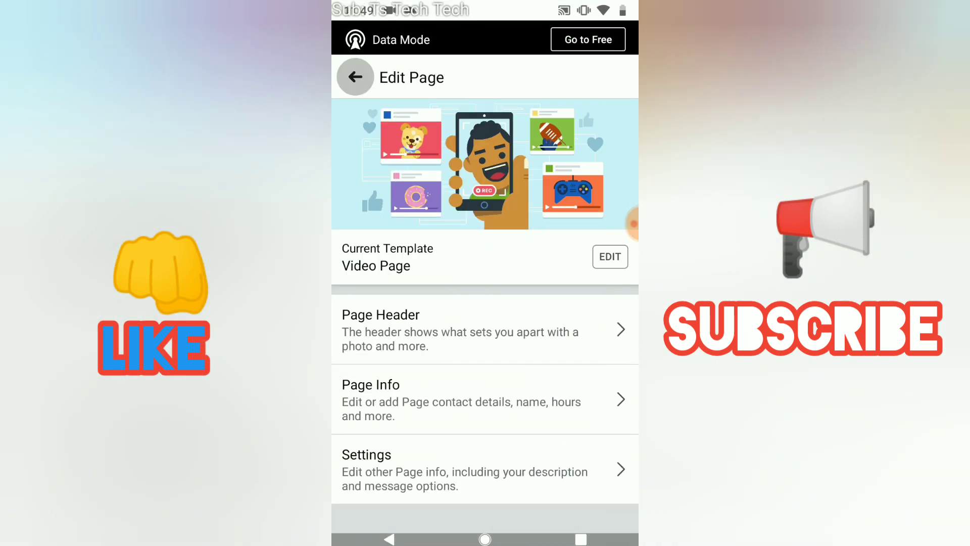
click(355, 76)
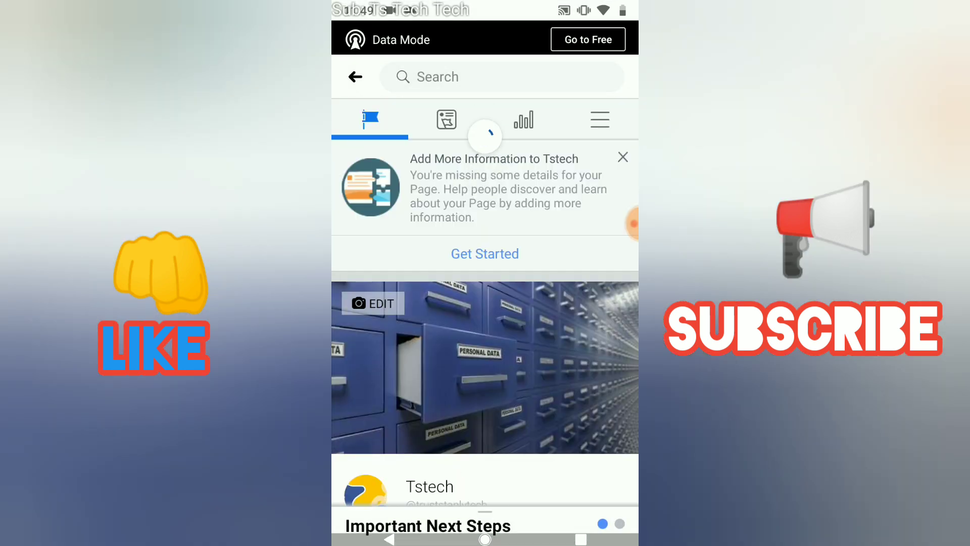
scroll(485, 304, down, 5)
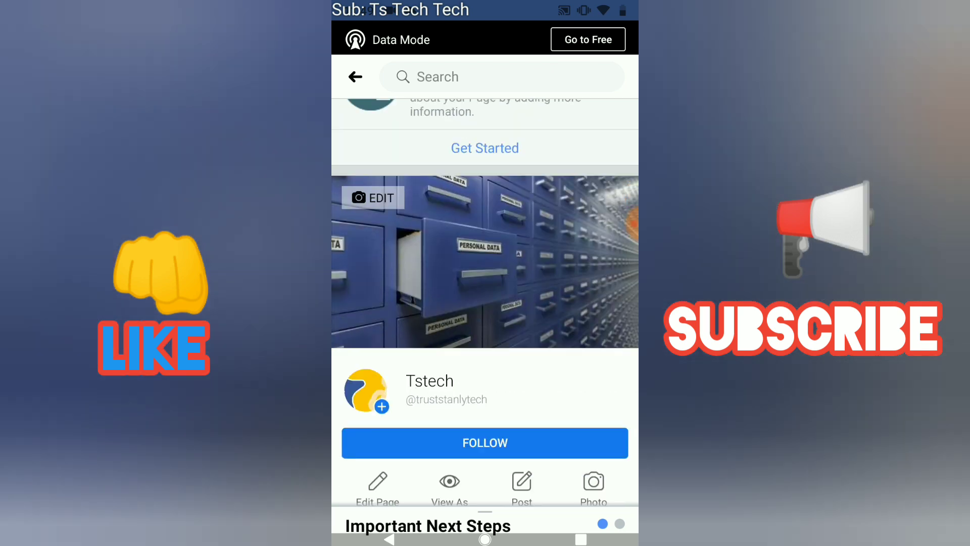
scroll(485, 303, down, 2)
scroll(485, 303, down, 3)
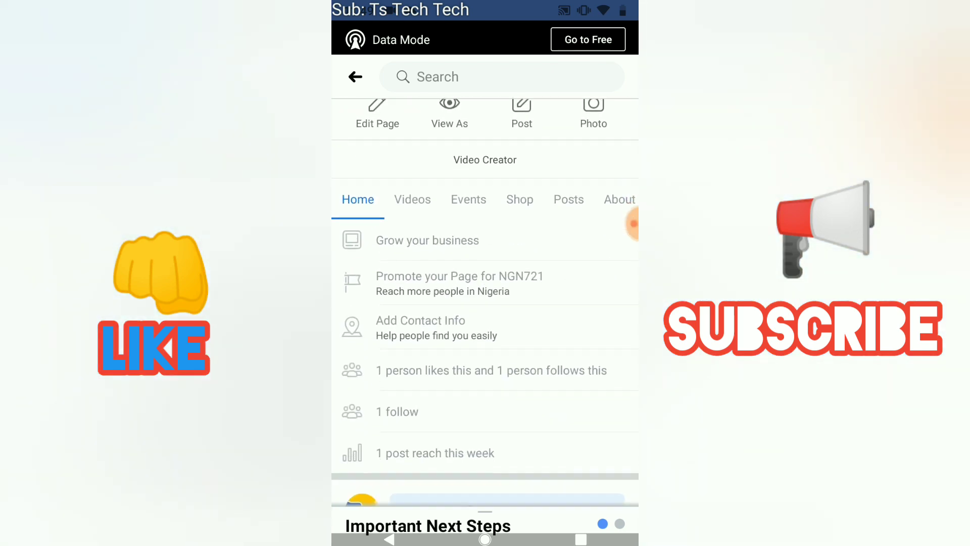